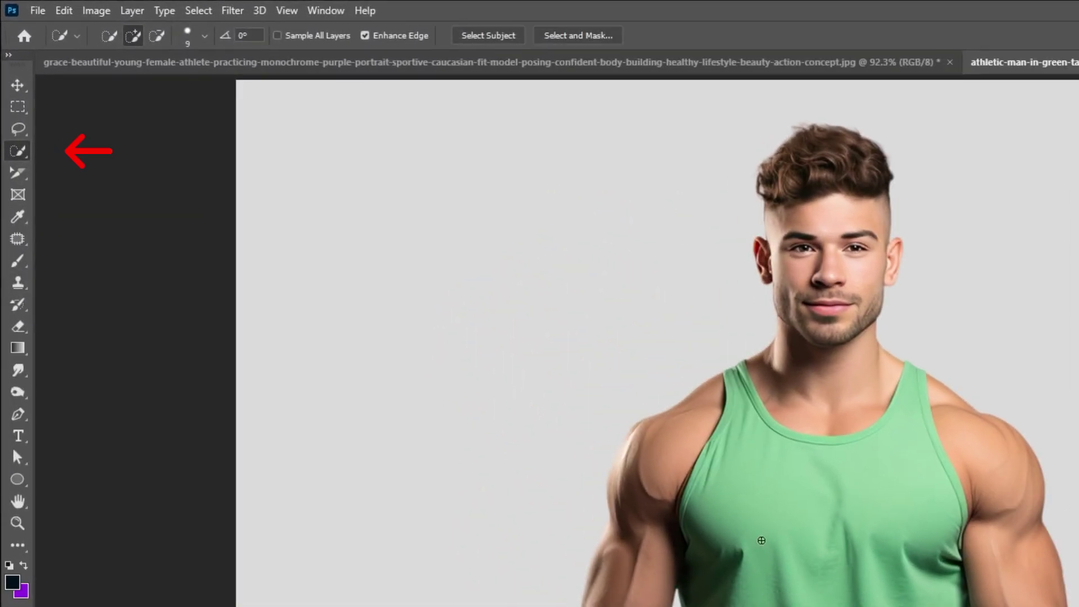
Quick-select the green tank top, Alt-subtracting the shoulder skin along both armholes
{"action": "right_click", "coordinate": [21, 156]}
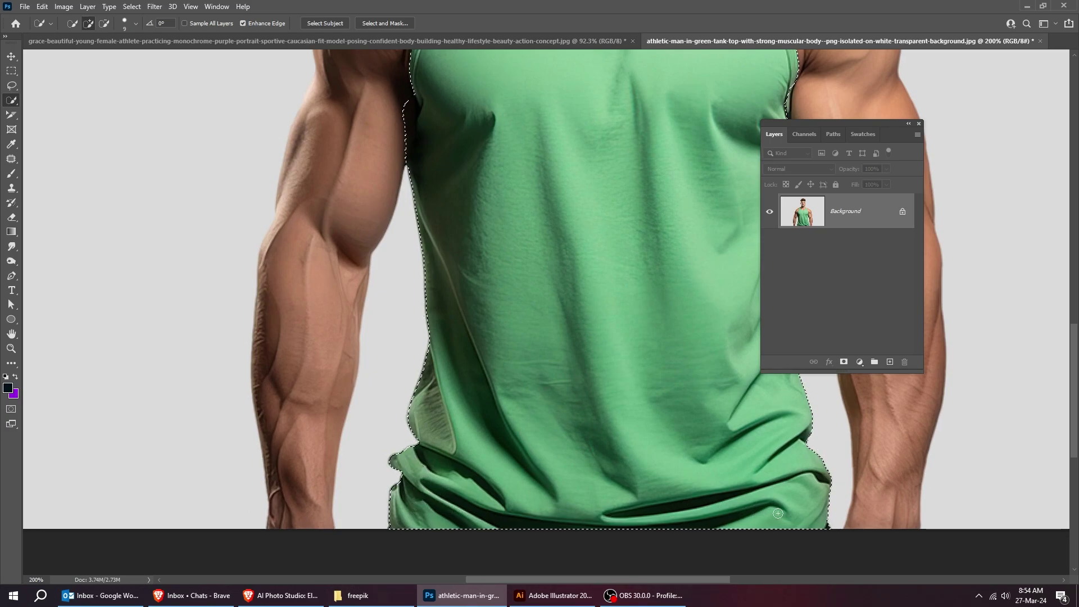
{"action": "scroll", "coordinate": [741, 424], "scroll_direction": "right", "scroll_amount": 3}
{"action": "scroll", "coordinate": [576, 242], "scroll_direction": "up", "scroll_amount": 3}
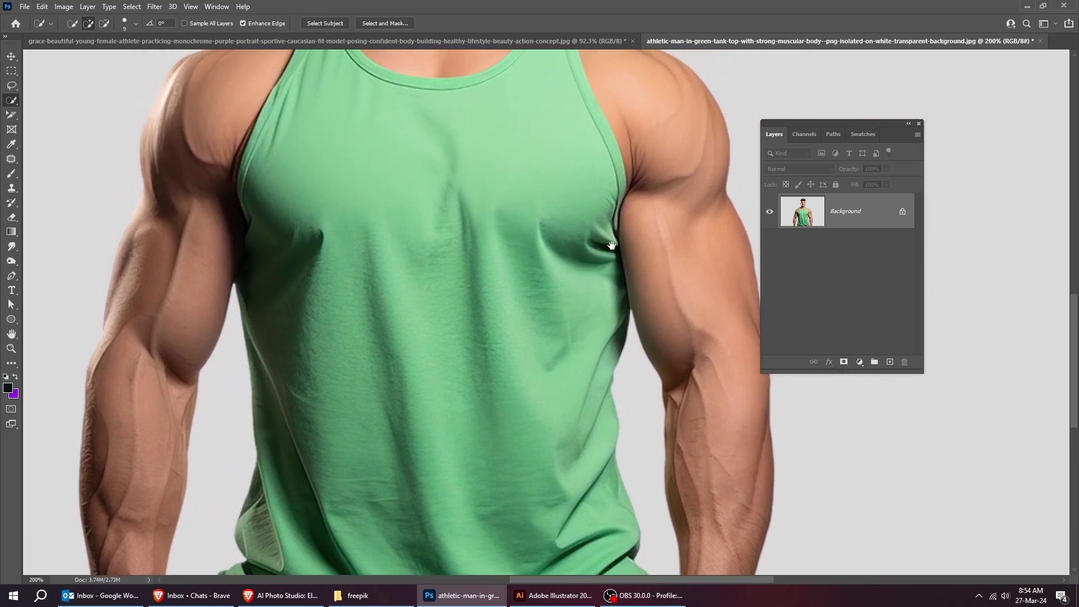
{"action": "key", "text": "alt"}
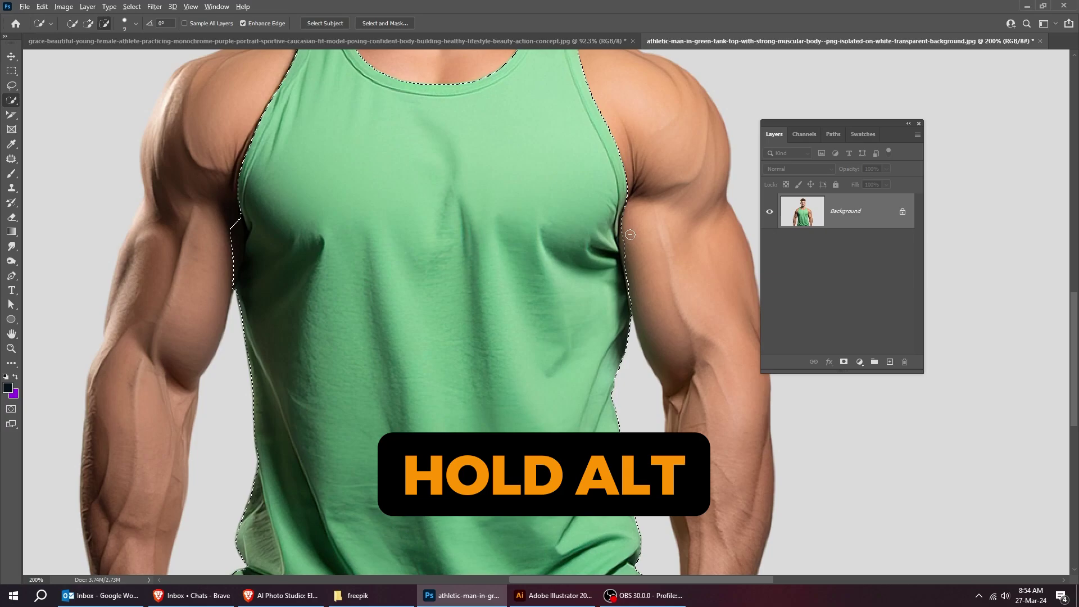
{"action": "left_click", "coordinate": [230, 181]}
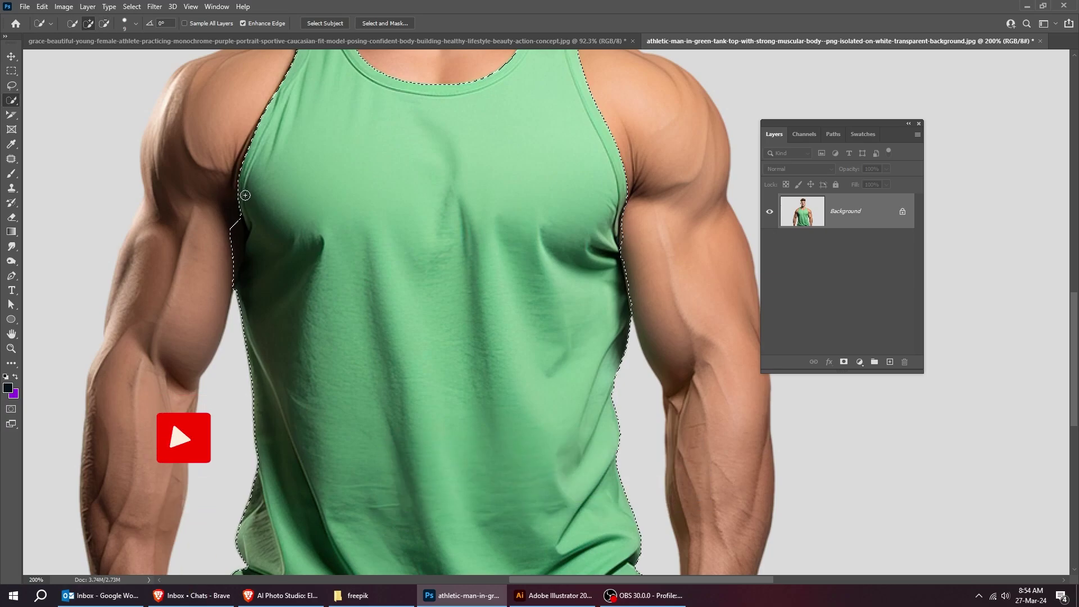
{"action": "left_click", "coordinate": [216, 187], "text": "alt"}
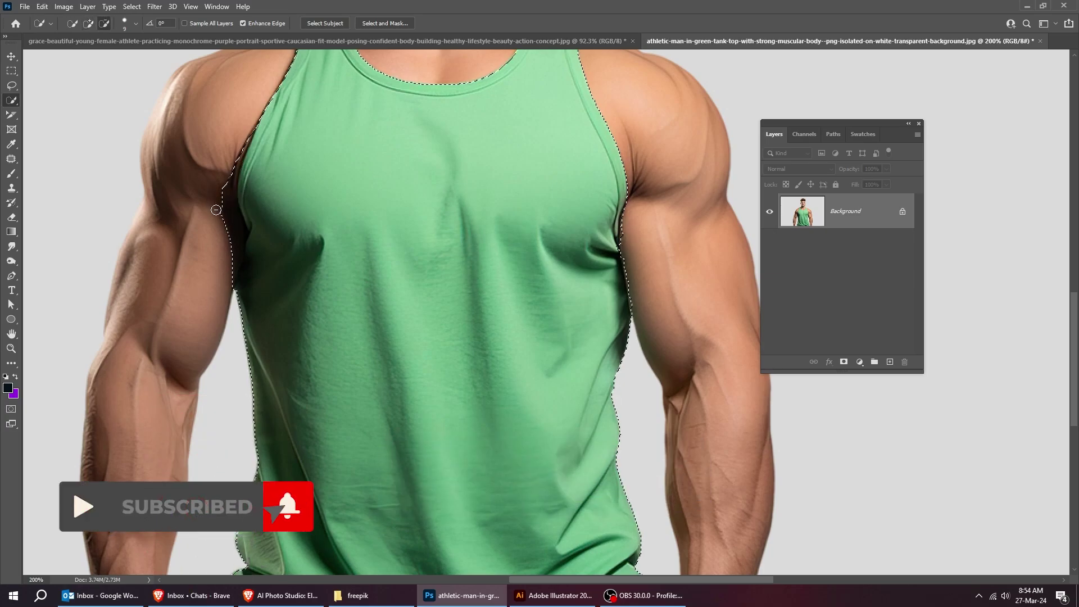
{"action": "scroll", "coordinate": [413, 337], "scroll_direction": "up", "scroll_amount": 3}
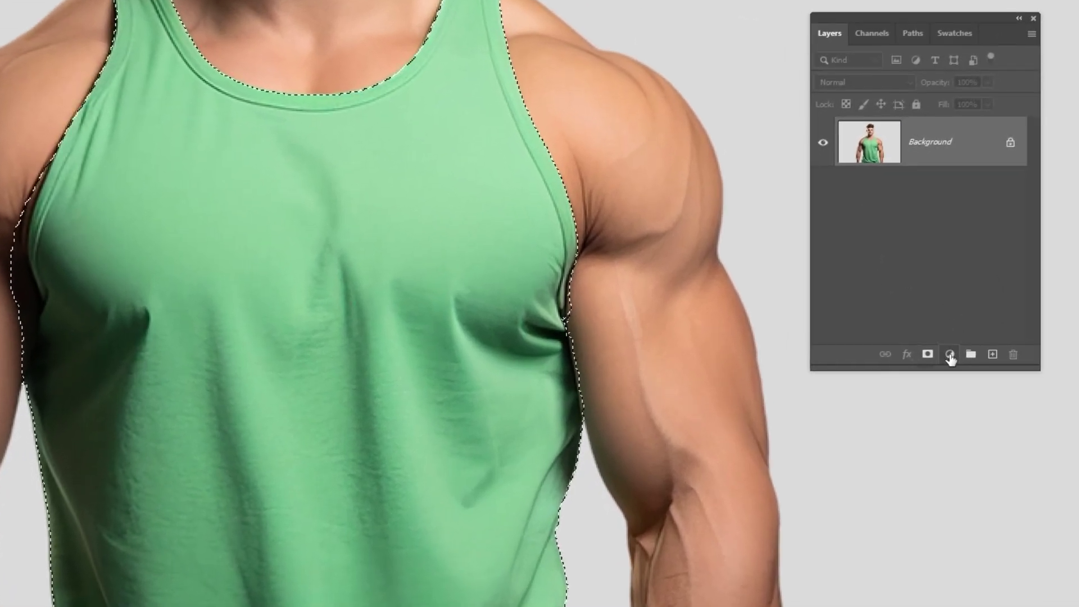
Add a #0092ff Solid Color layer over the tank top, blended in Hue mode
{"action": "left_click", "coordinate": [859, 361]}
{"action": "left_click", "coordinate": [978, 373]}
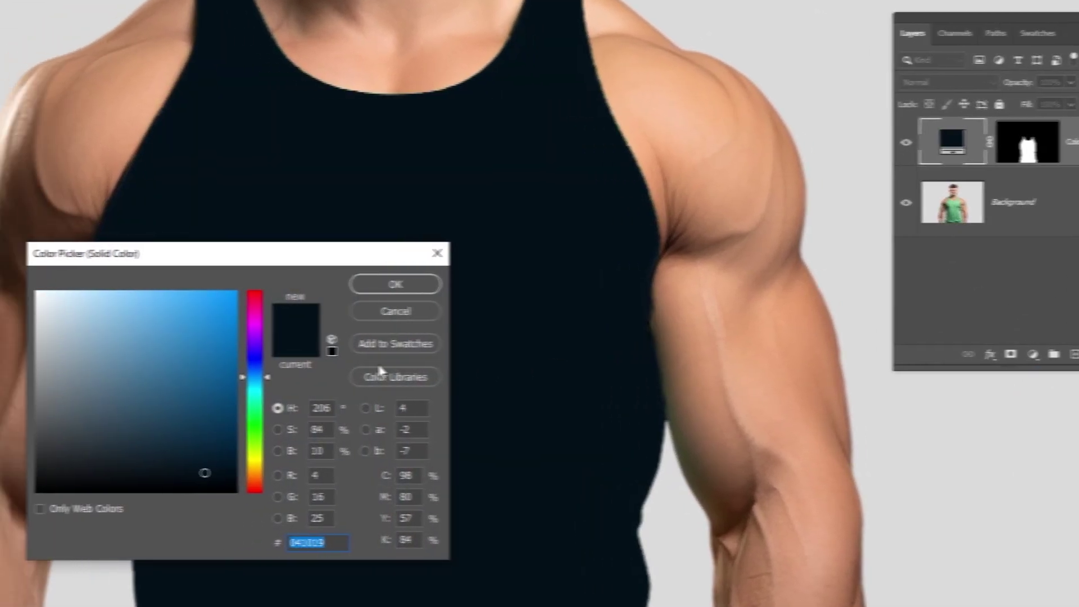
{"action": "type", "text": "0092ff"}
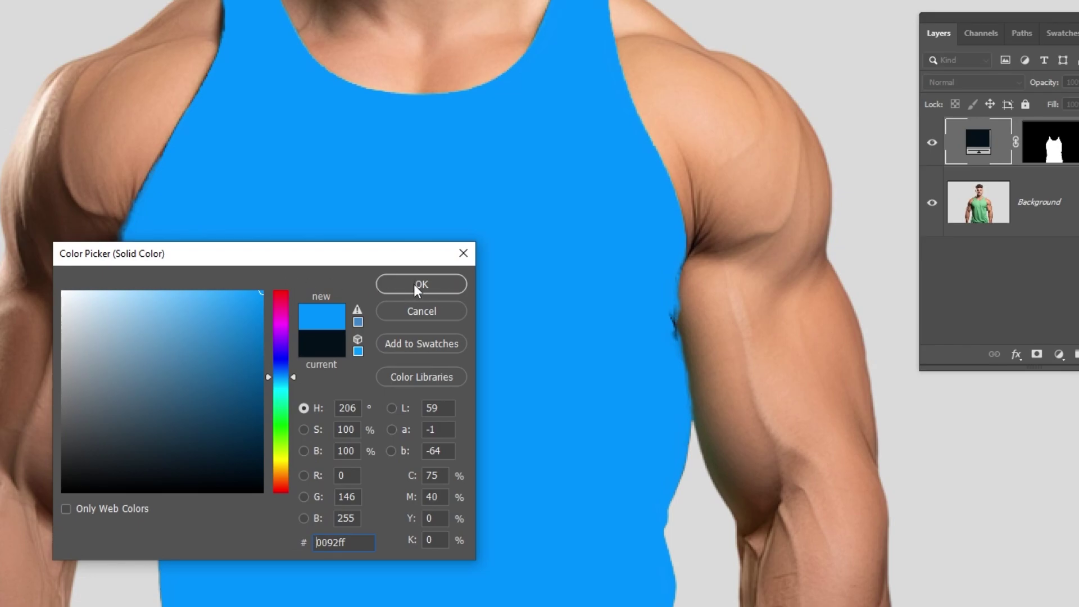
{"action": "left_click", "coordinate": [416, 285]}
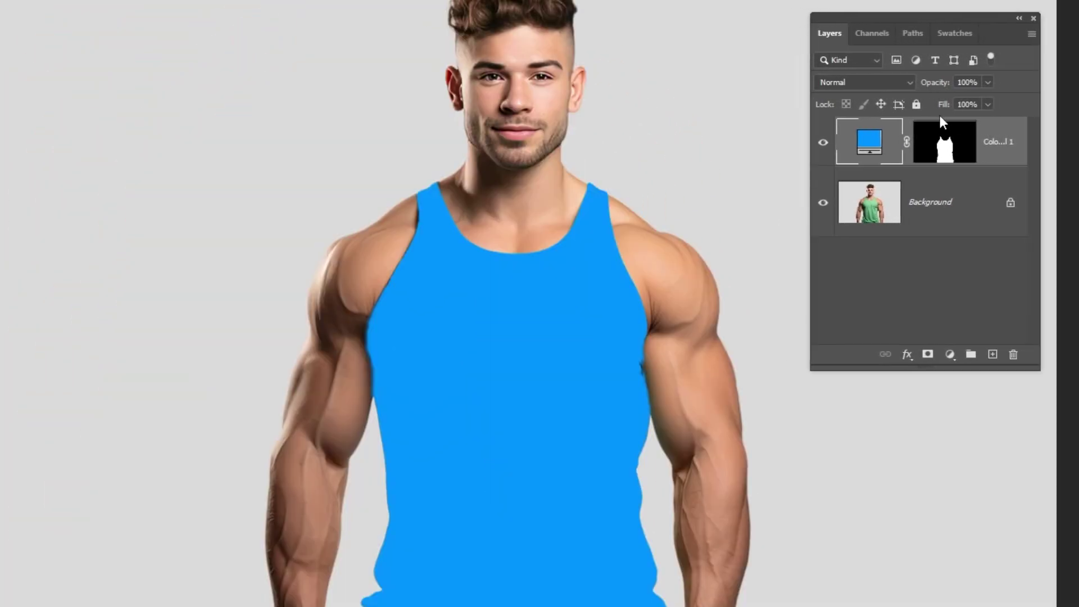
{"action": "left_click", "coordinate": [886, 82]}
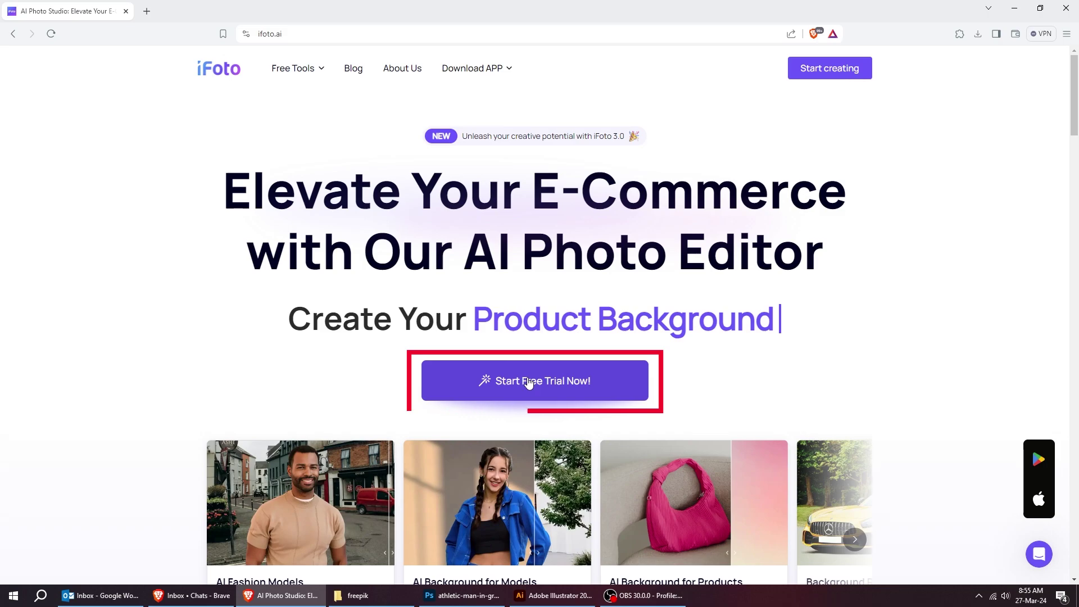
Upload the athletic-man photo into iFoto's Color Change tool
{"action": "left_click", "coordinate": [529, 382]}
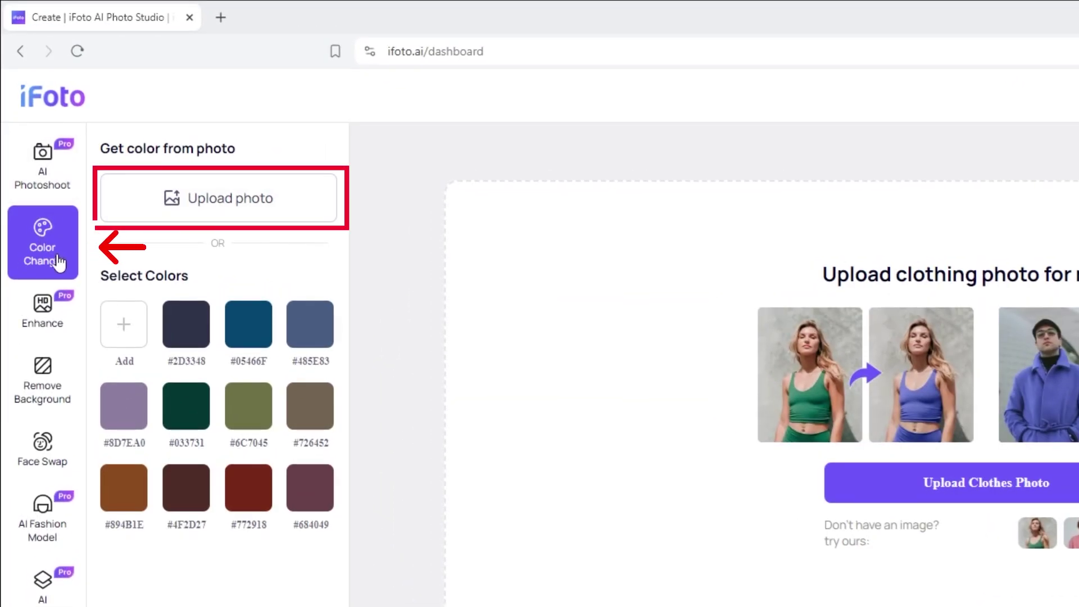
{"action": "left_click", "coordinate": [217, 208]}
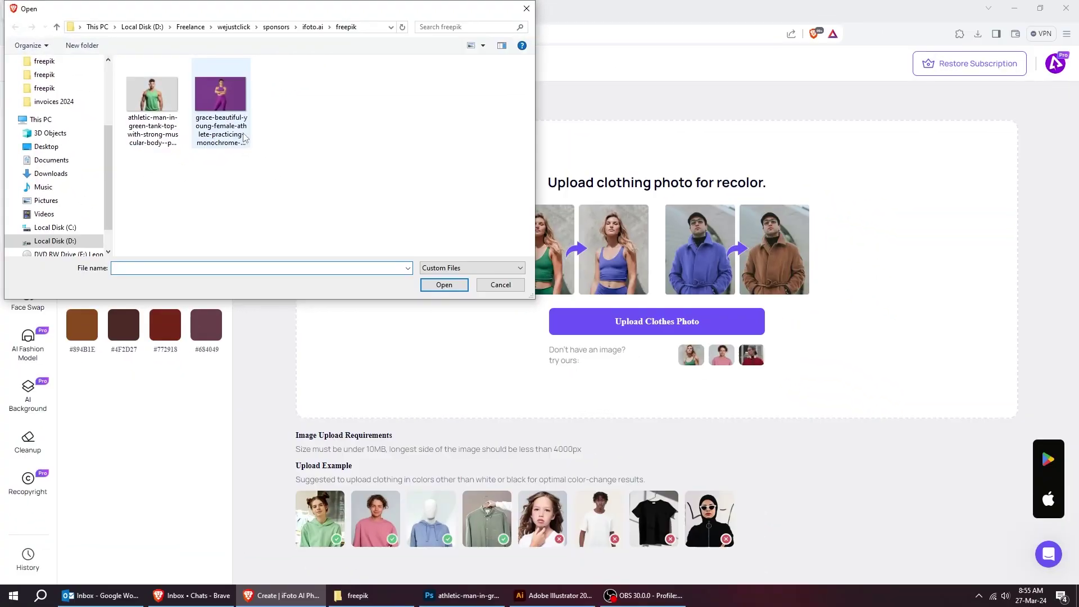
{"action": "left_click", "coordinate": [152, 97]}
{"action": "left_click", "coordinate": [443, 287]}
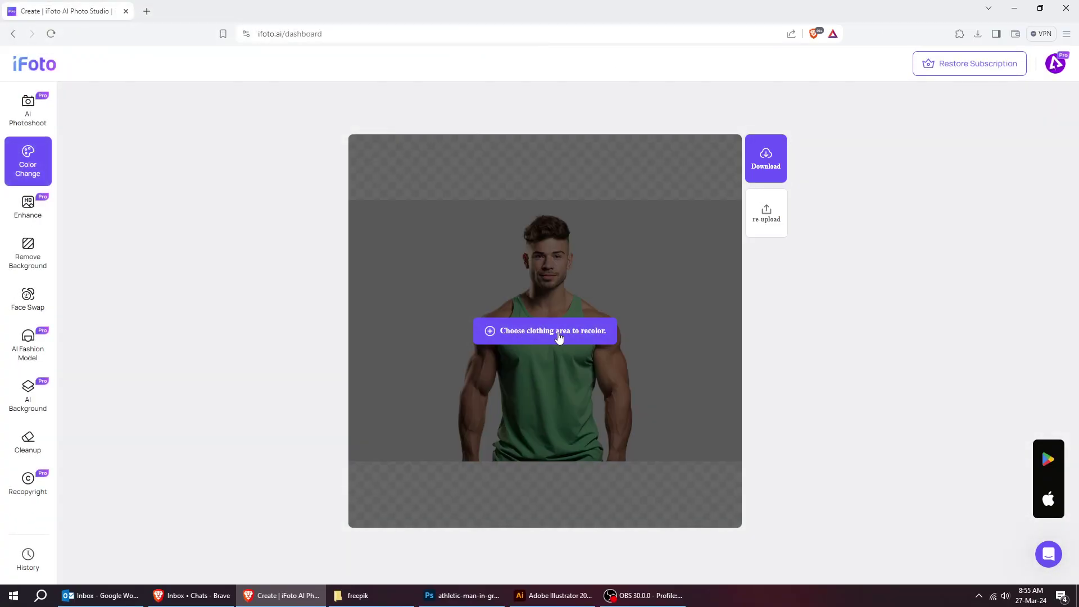
Mark the tank top and its waistband as the recolor area and confirm
{"action": "left_click", "coordinate": [559, 331]}
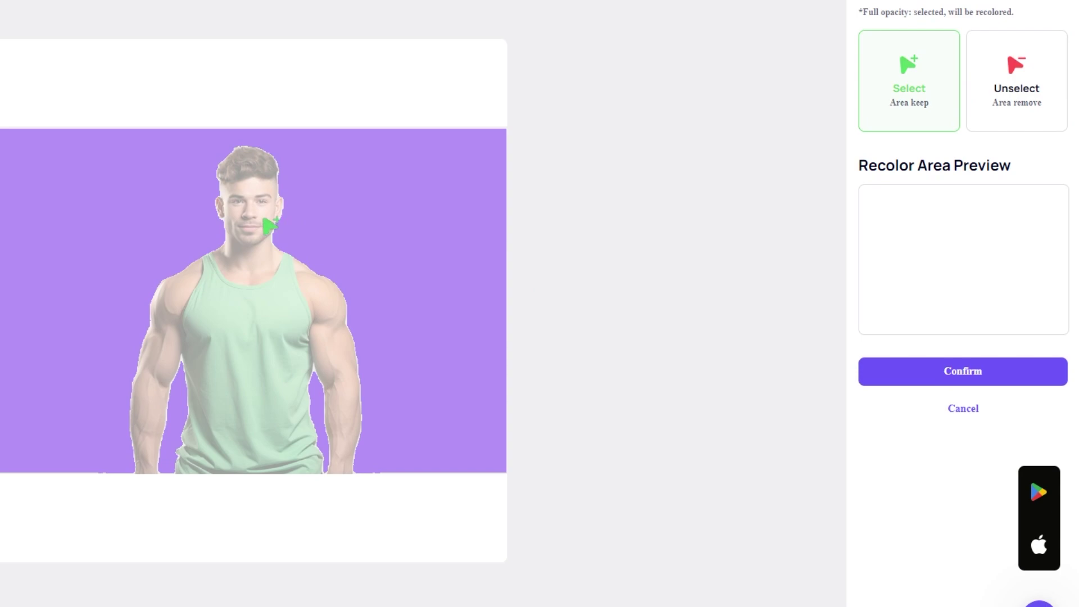
{"action": "left_click", "coordinate": [242, 395]}
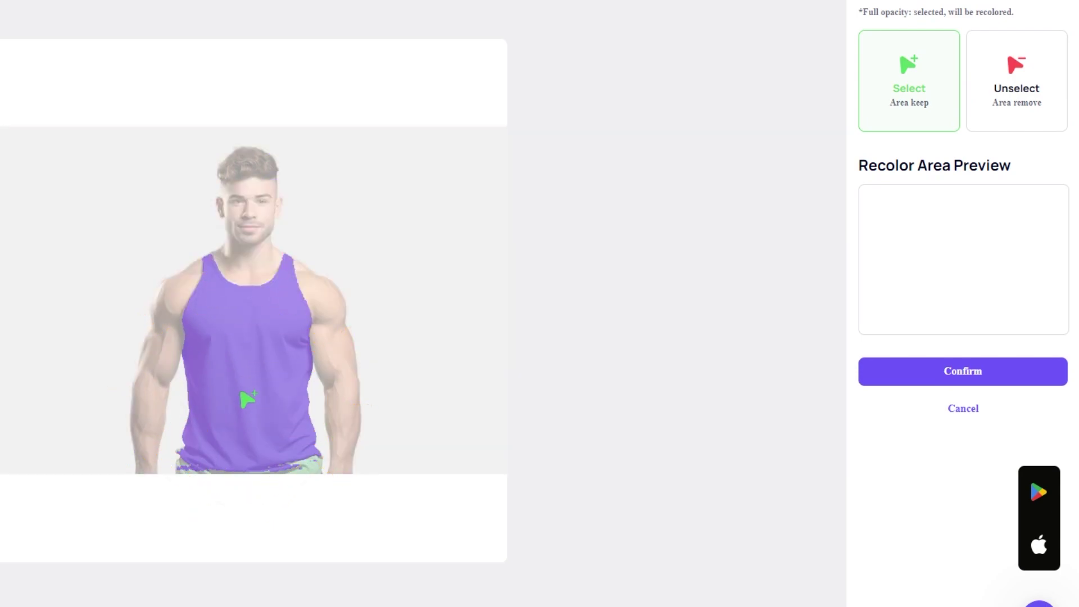
{"action": "left_click", "coordinate": [302, 474]}
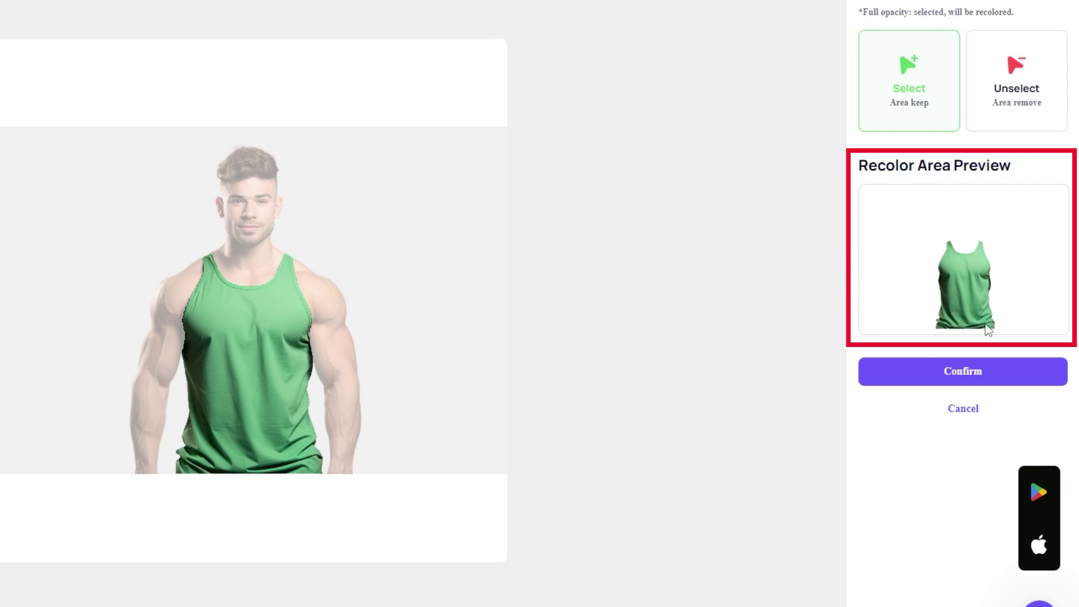
{"action": "left_click", "coordinate": [991, 379]}
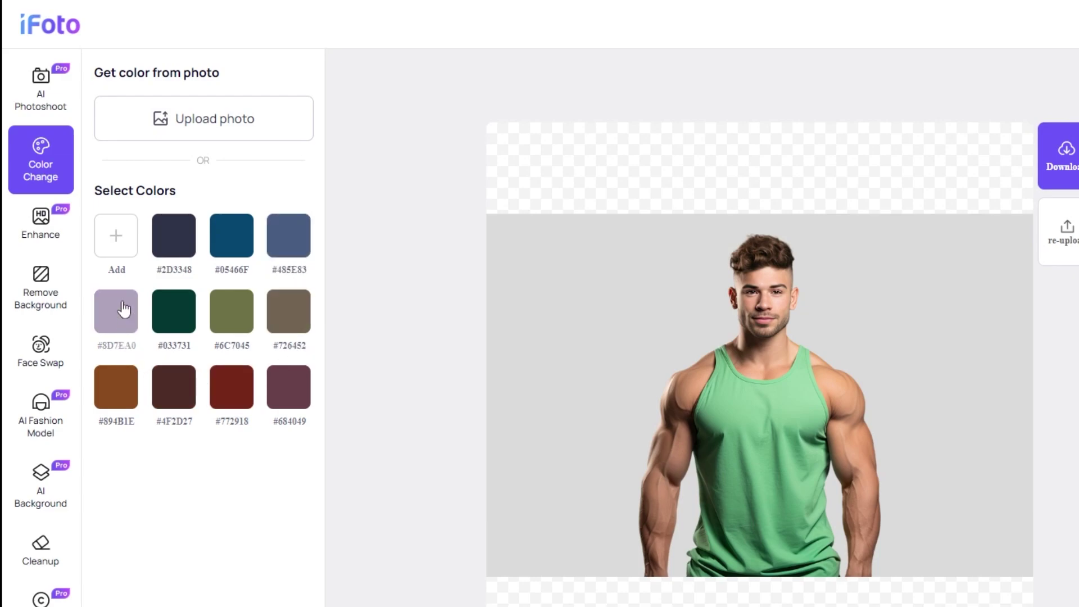
Add custom colour #FA0000 to the tank top and tune its contrast
{"action": "left_click", "coordinate": [118, 244]}
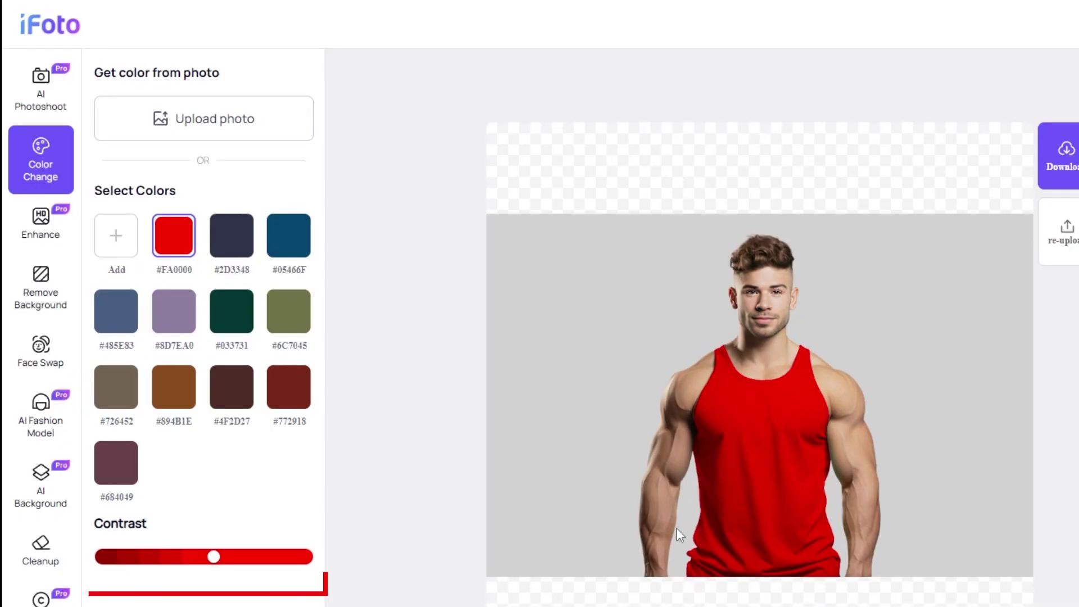
{"action": "left_click_drag", "start_coordinate": [175, 556], "coordinate": [120, 556]}
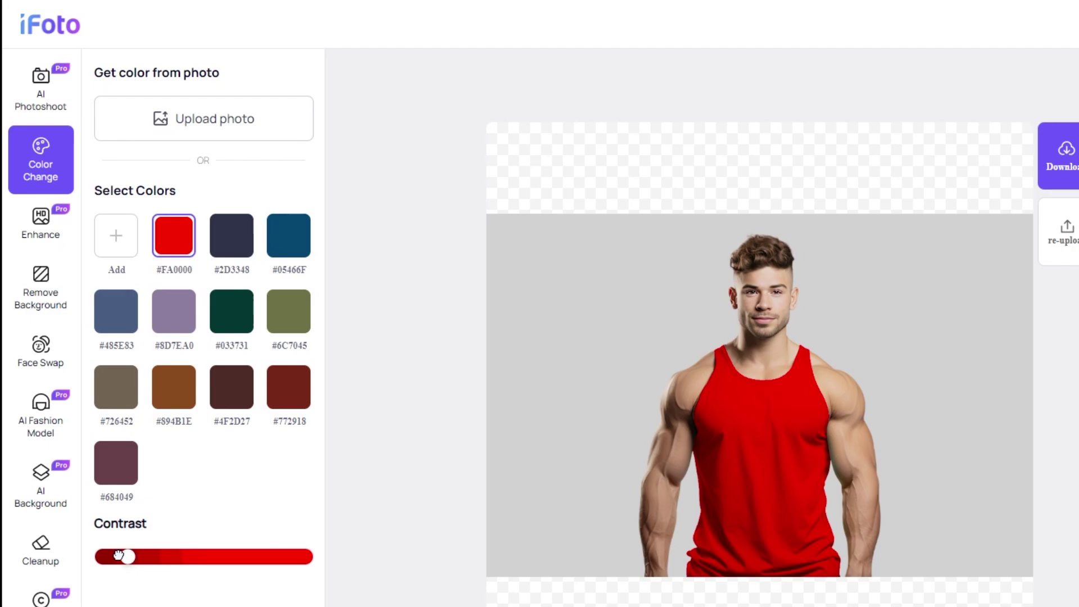
{"action": "left_click_drag", "start_coordinate": [269, 570], "coordinate": [281, 565]}
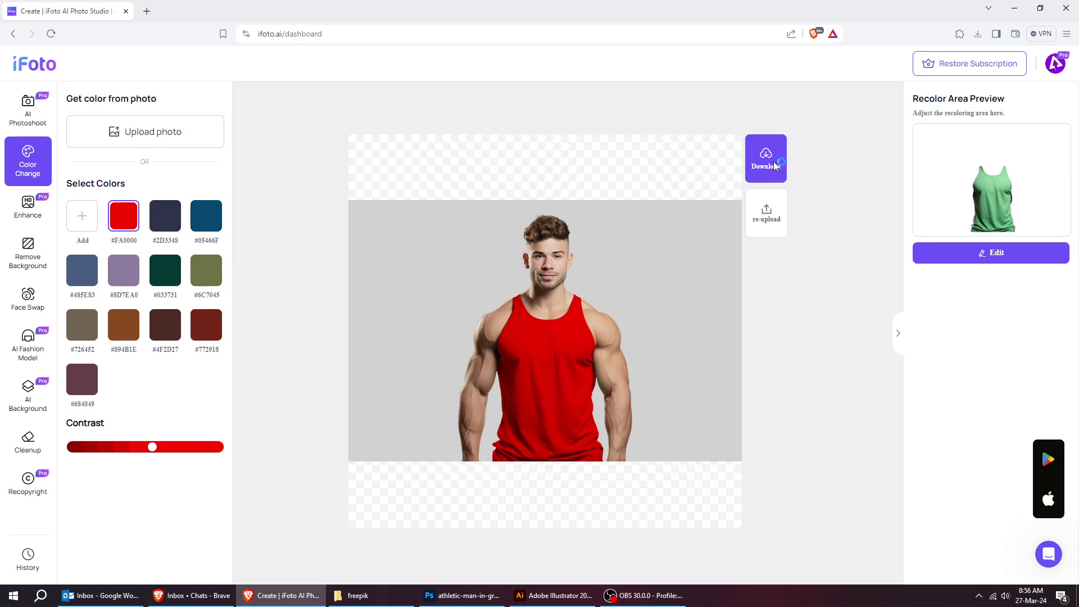
Download the red tank-top result as a PNG into the ifoto.ai picts folder
{"action": "left_click", "coordinate": [775, 167]}
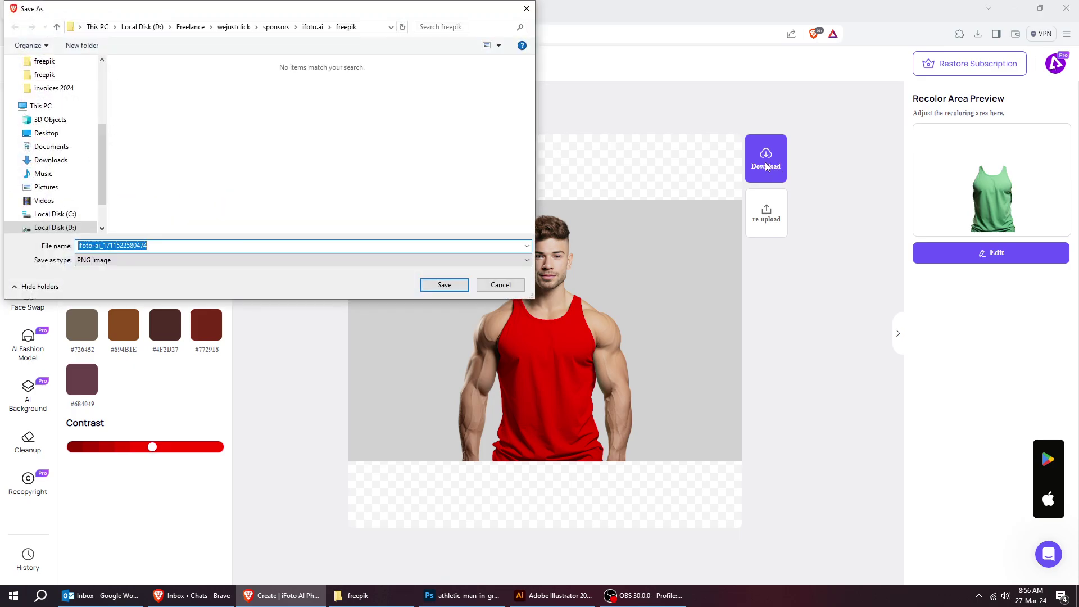
{"action": "left_click", "coordinate": [317, 31]}
{"action": "double_click", "coordinate": [206, 88]}
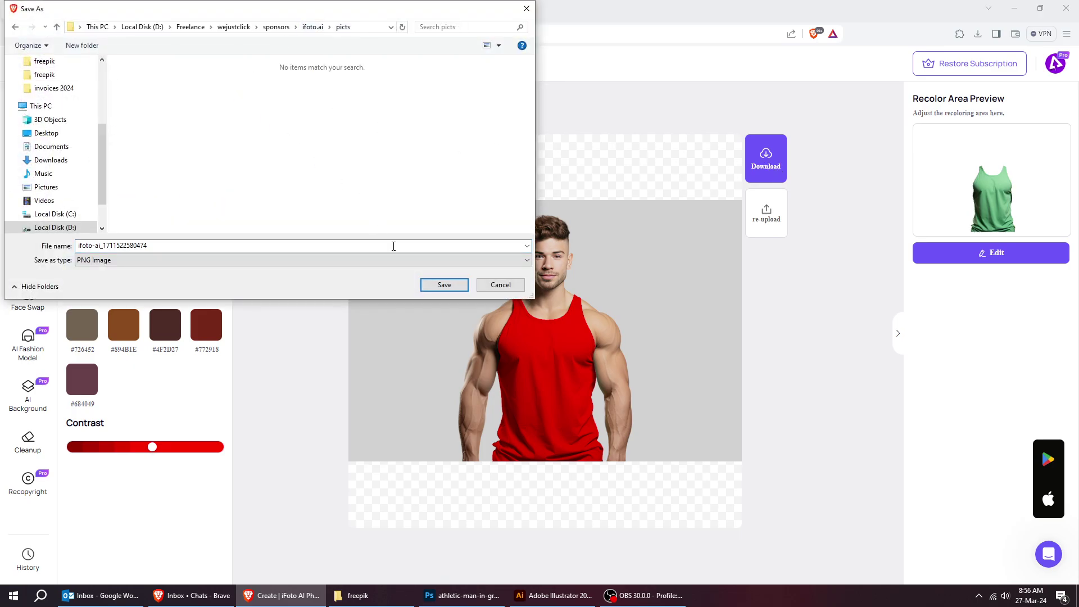
{"action": "left_click", "coordinate": [442, 284]}
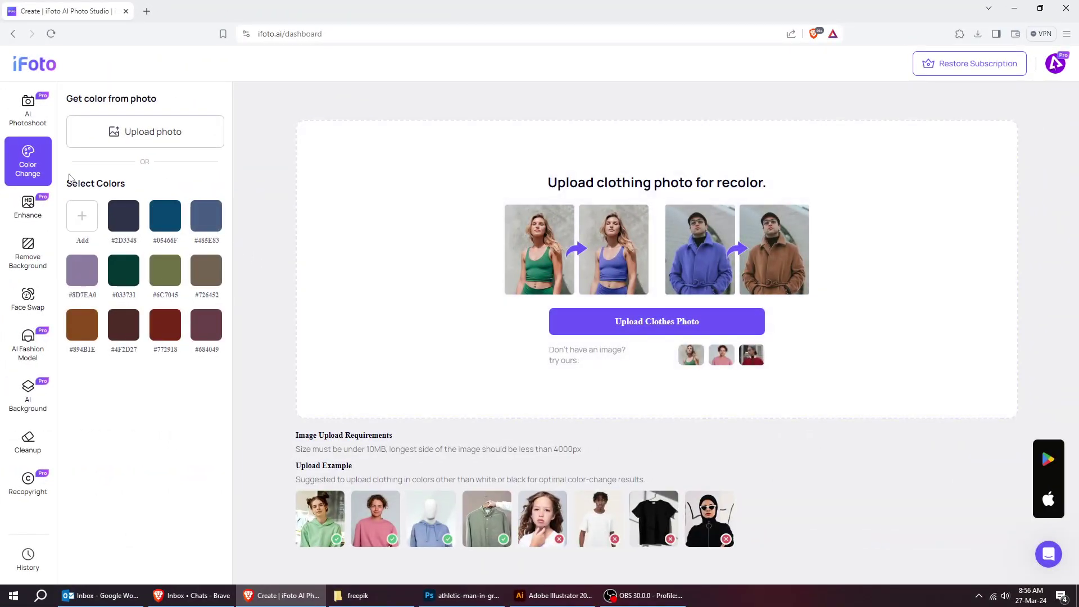
Upload the female athlete photo for recoloring
{"action": "left_click", "coordinate": [130, 144]}
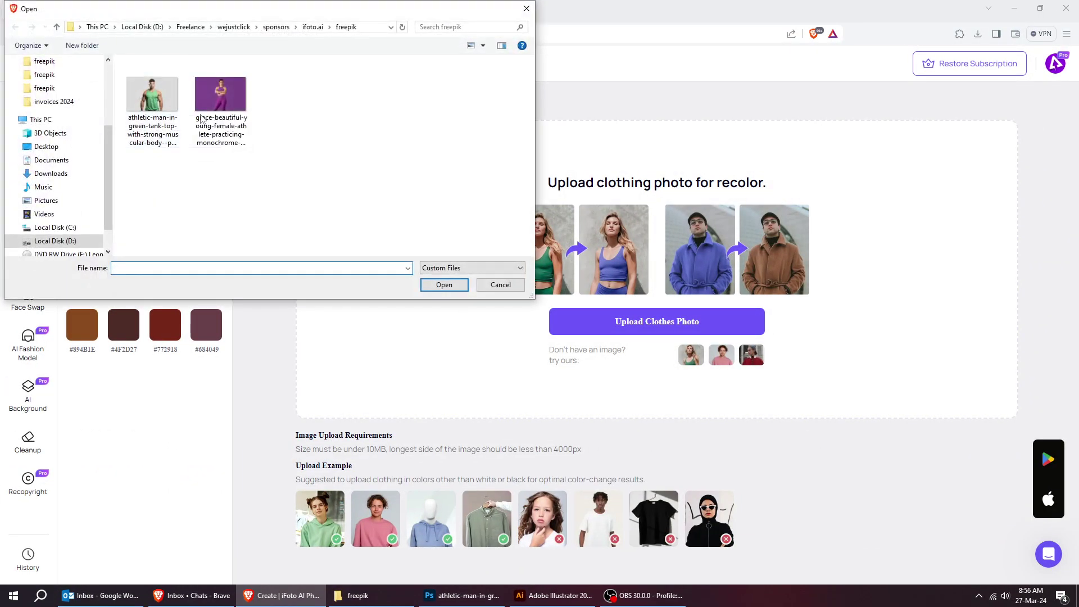
{"action": "left_click", "coordinate": [221, 97]}
{"action": "left_click", "coordinate": [438, 284]}
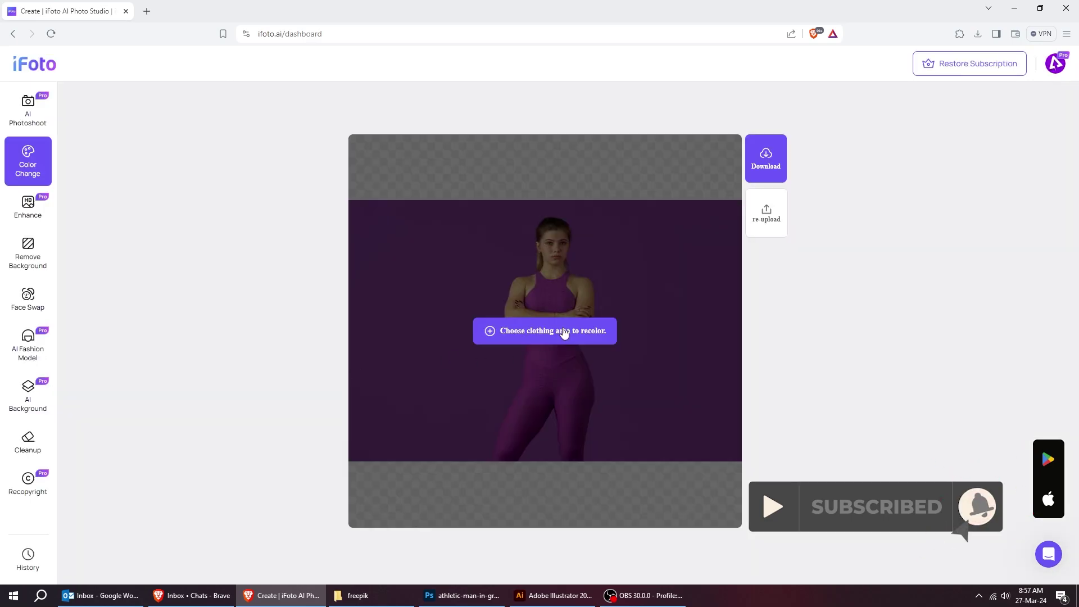
Mark the woman's sports top and leggings as the recolor area and confirm
{"action": "left_click", "coordinate": [564, 333]}
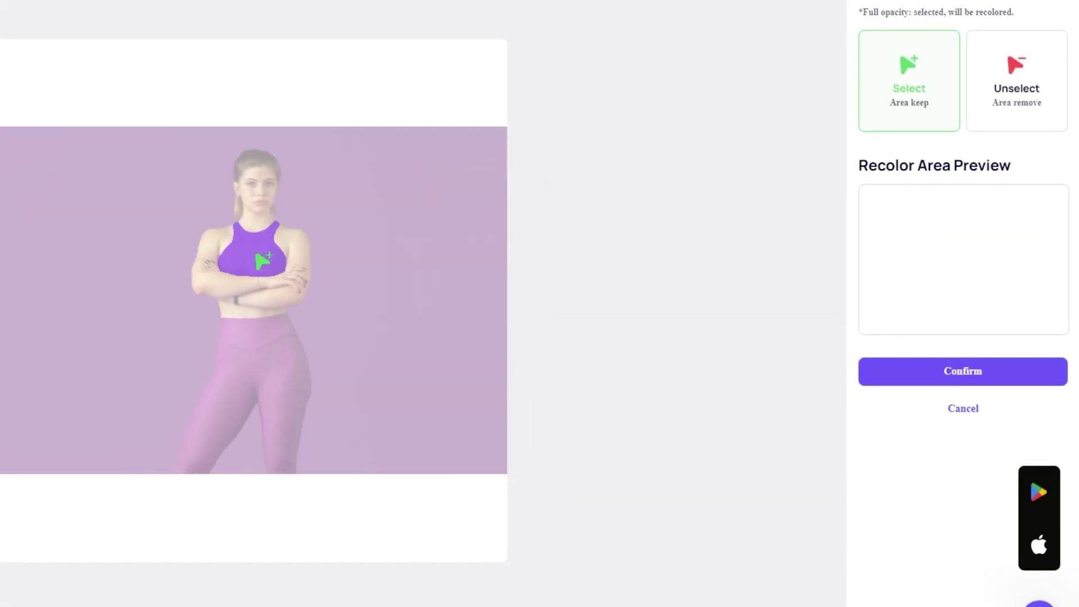
{"action": "left_click", "coordinate": [256, 255]}
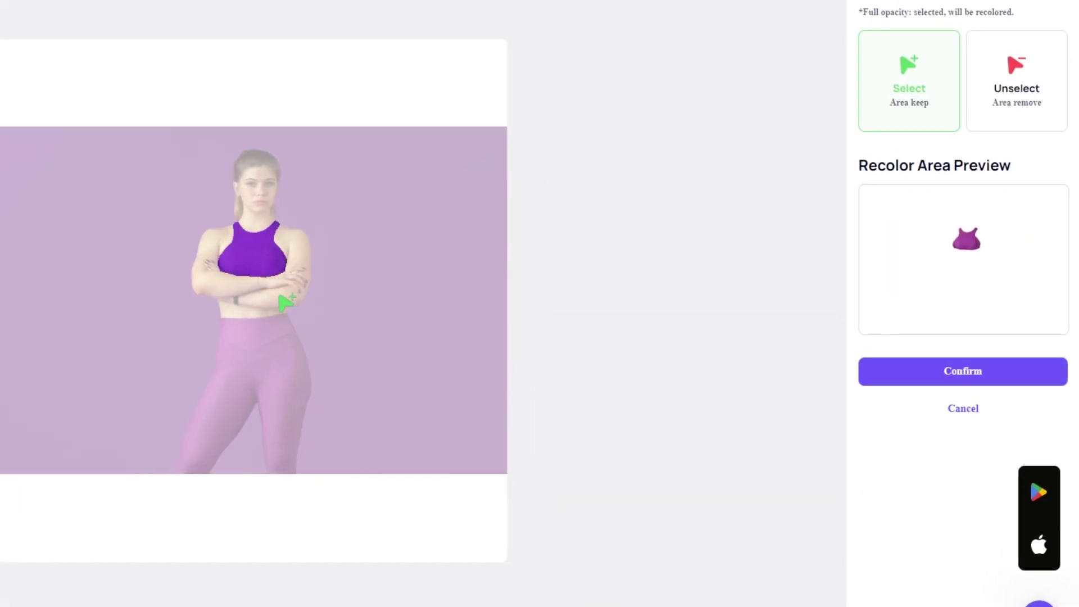
{"action": "left_click", "coordinate": [286, 376]}
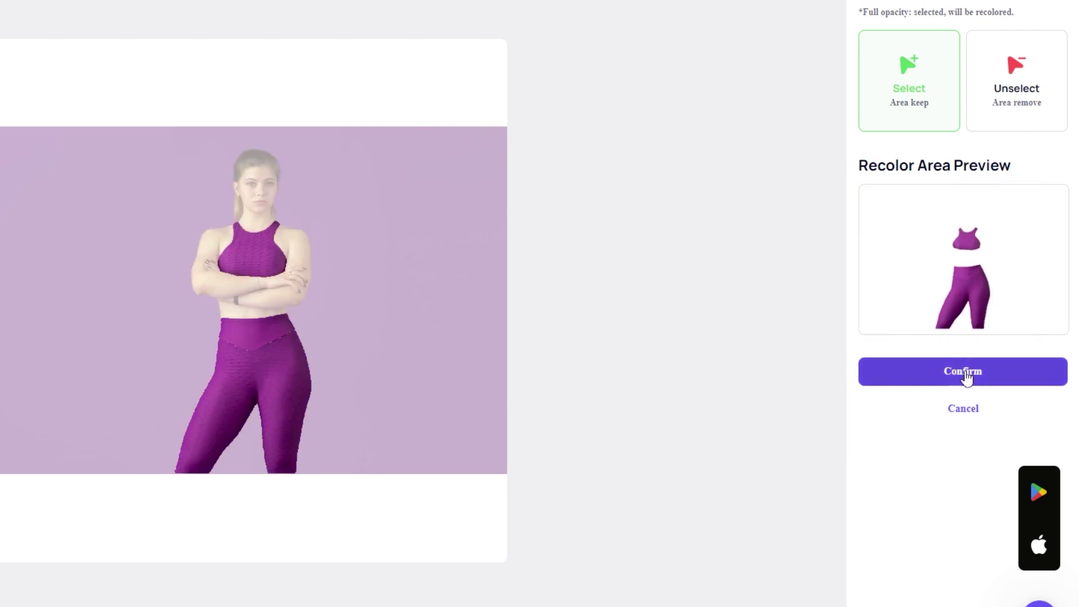
{"action": "left_click", "coordinate": [966, 379]}
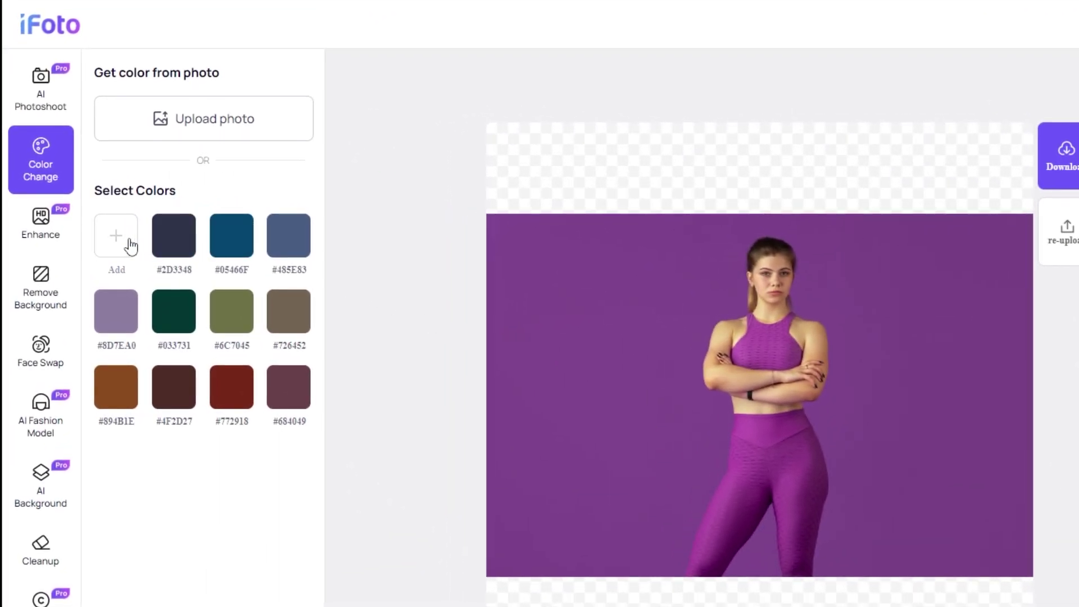
Create a bright lime custom colour, apply it to the outfit, and raise contrast
{"action": "left_click", "coordinate": [131, 245]}
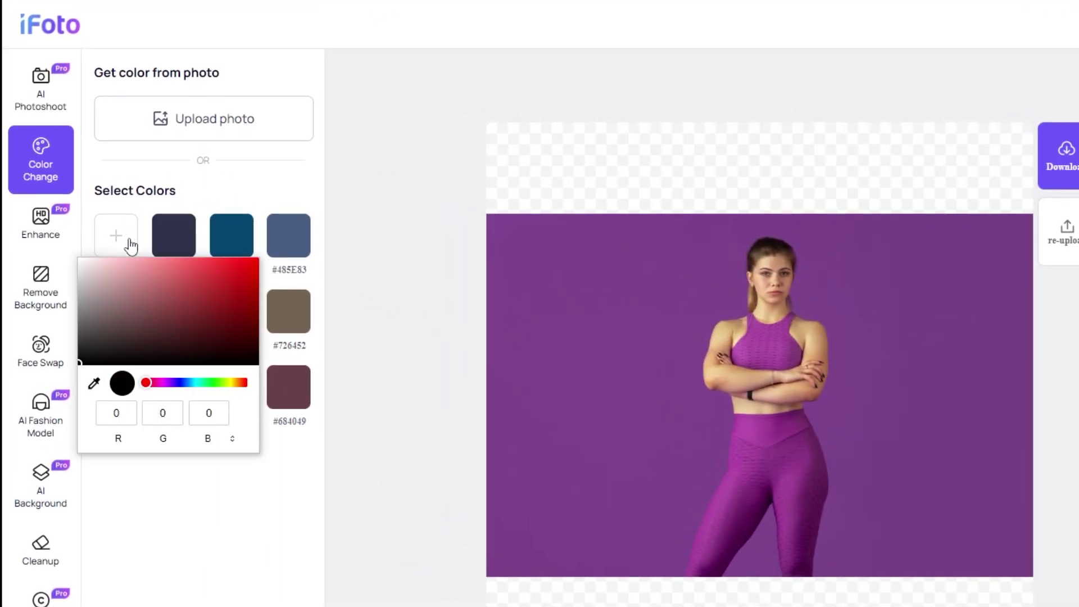
{"action": "left_click", "coordinate": [223, 384]}
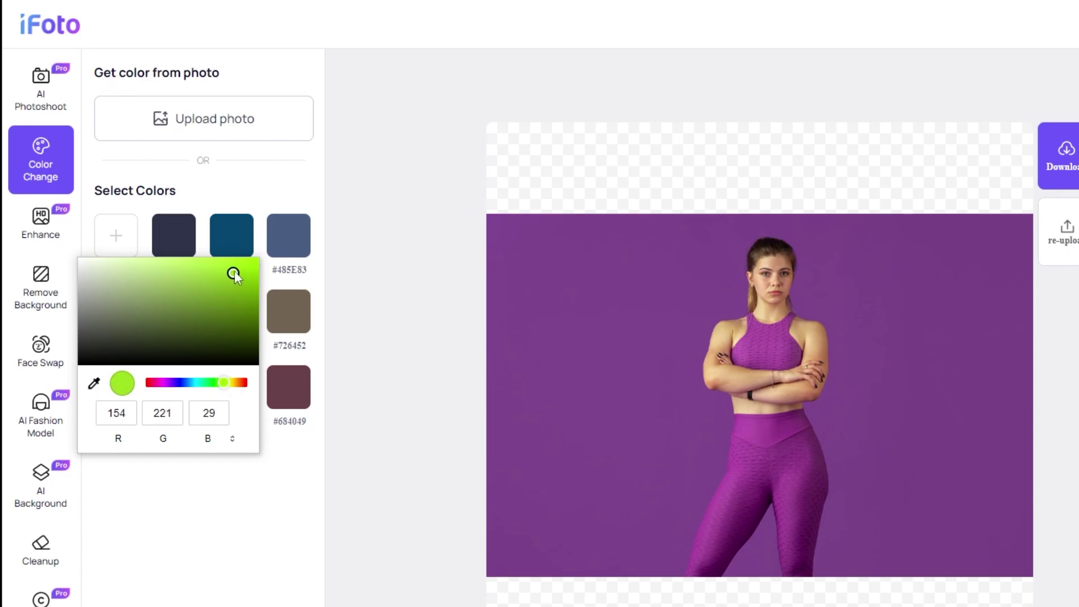
{"action": "left_click_drag", "start_coordinate": [234, 274], "coordinate": [232, 265]}
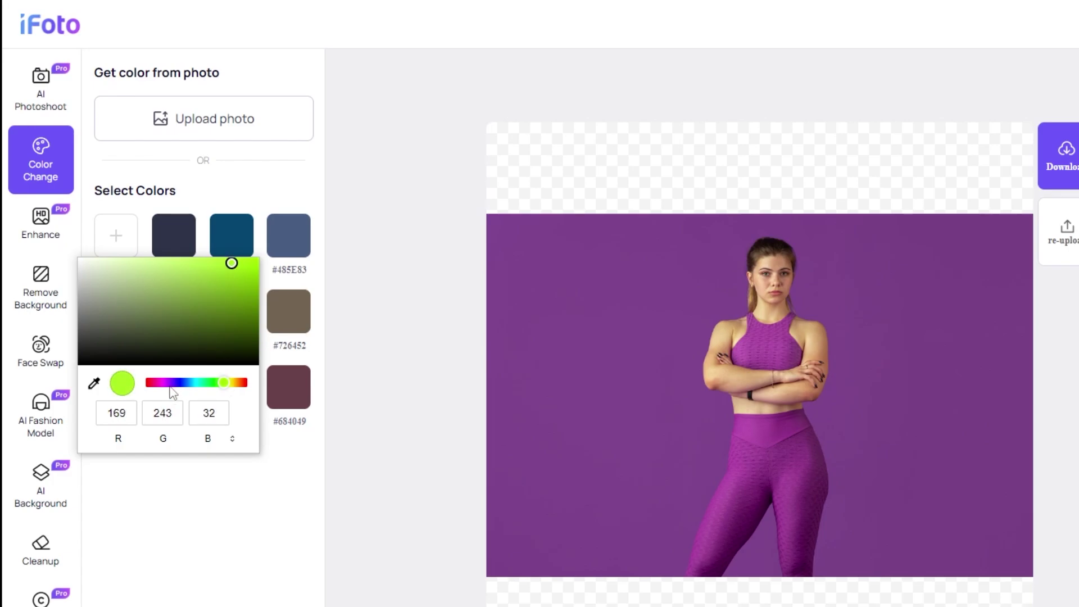
{"action": "left_click", "coordinate": [160, 506]}
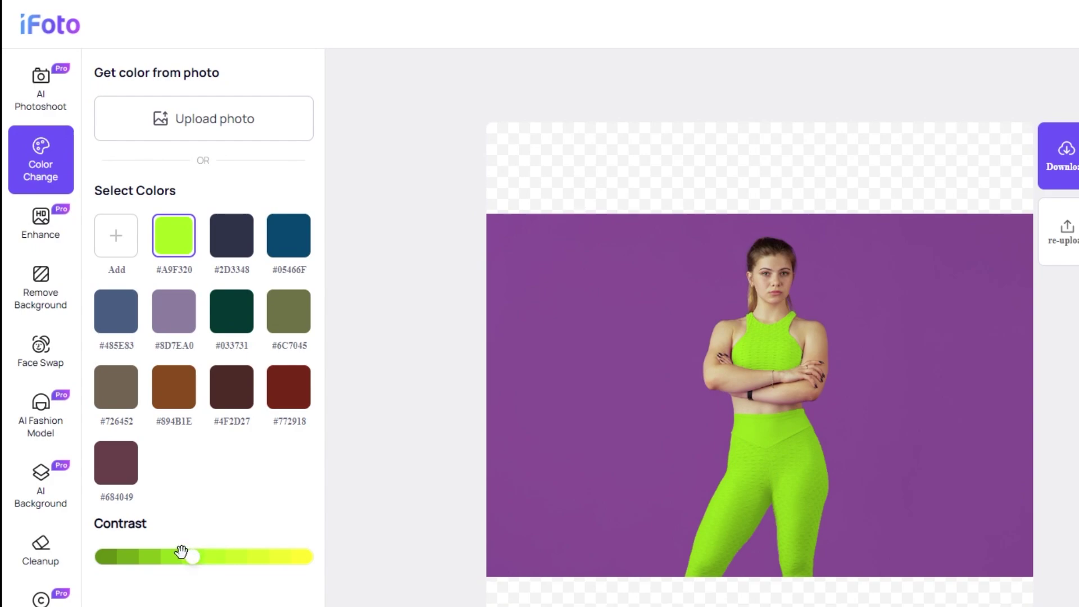
{"action": "left_click_drag", "start_coordinate": [192, 556], "coordinate": [214, 557]}
Try teal #05466F, then settle on maroon #772918, brightened to a redder shade
{"action": "left_click", "coordinate": [285, 255]}
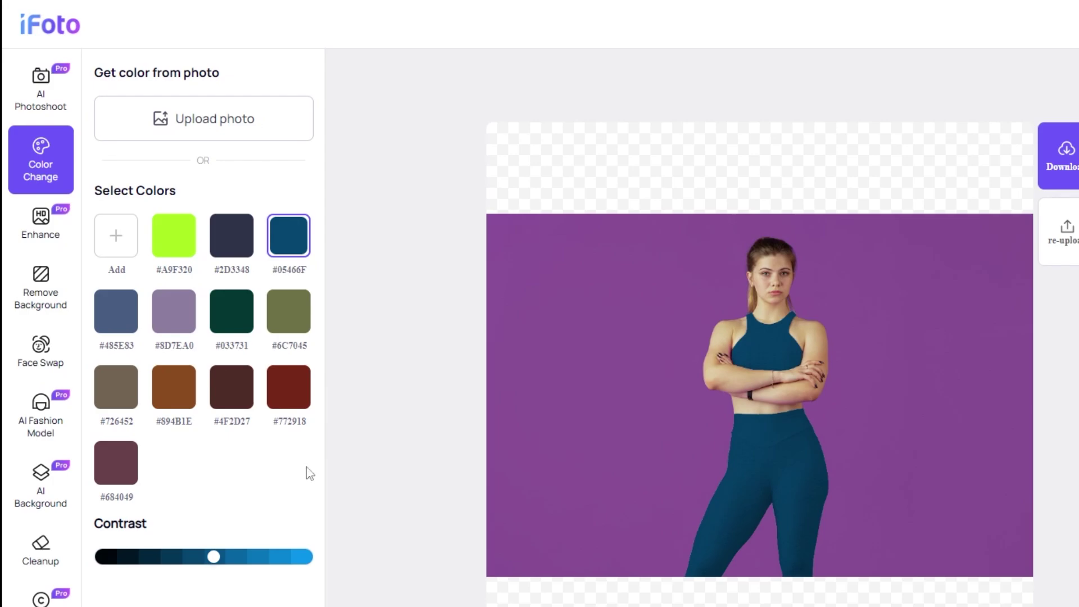
{"action": "left_click_drag", "start_coordinate": [267, 556], "coordinate": [266, 554]}
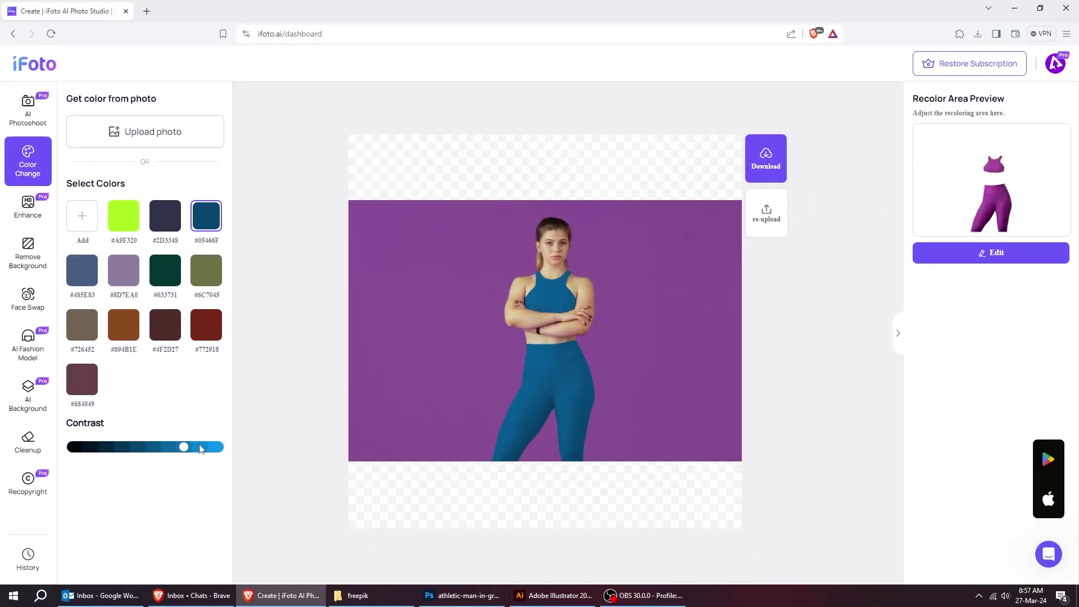
{"action": "left_click_drag", "start_coordinate": [185, 446], "coordinate": [199, 445]}
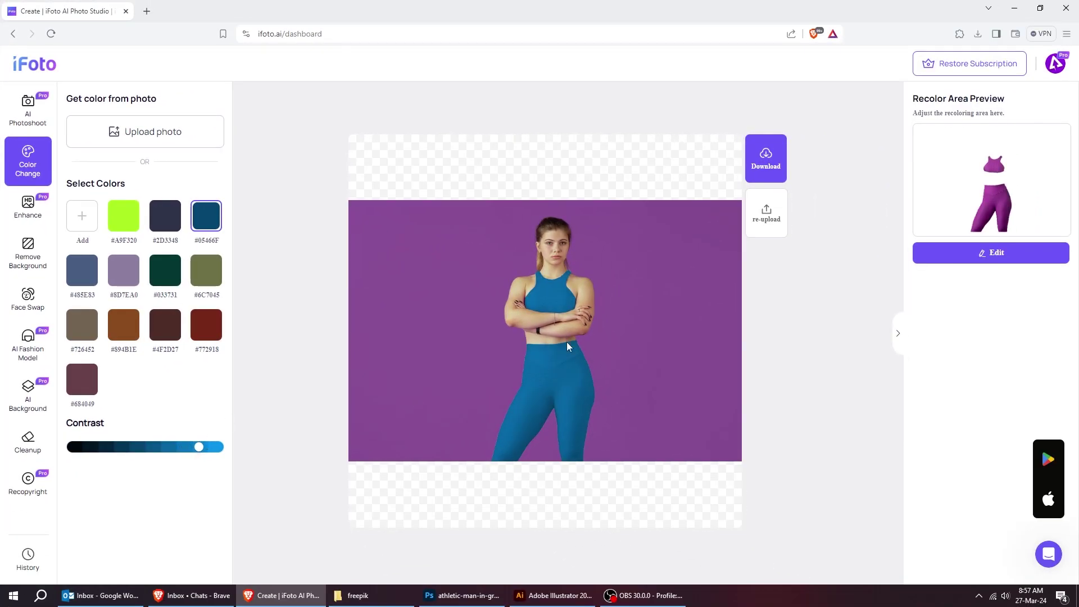
{"action": "left_click", "coordinate": [206, 326]}
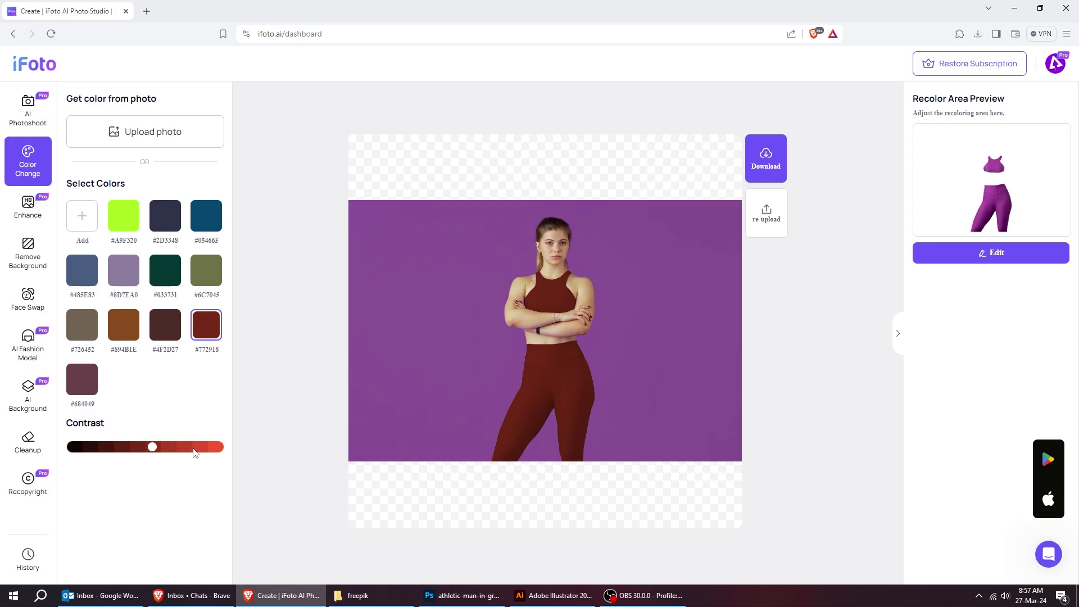
{"action": "left_click_drag", "start_coordinate": [194, 453], "coordinate": [200, 446]}
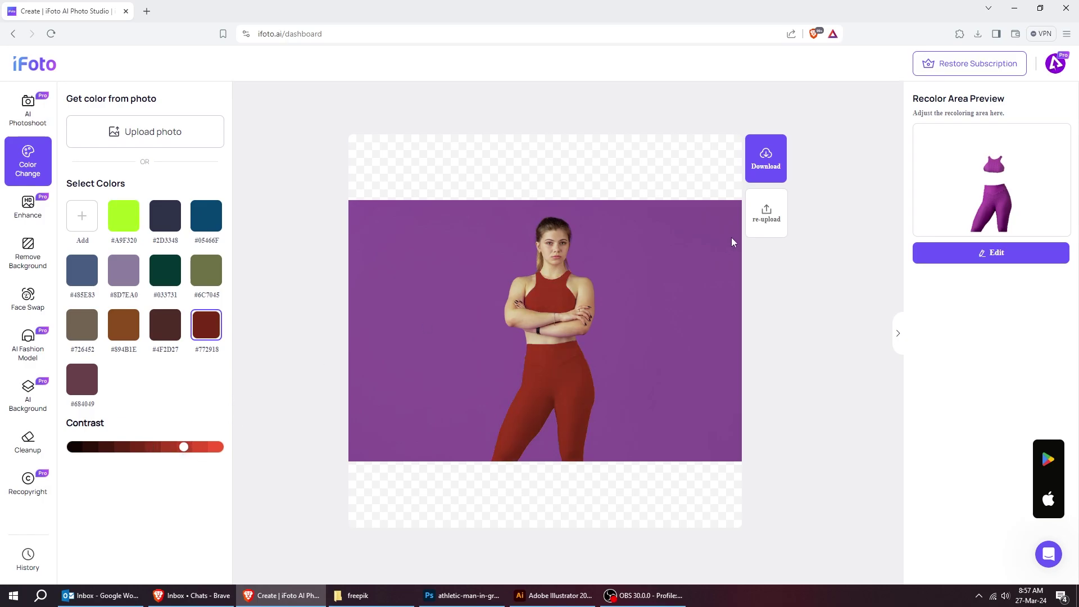
Download the red-sportswear result and save it as a PNG in picts
{"action": "left_click", "coordinate": [765, 162]}
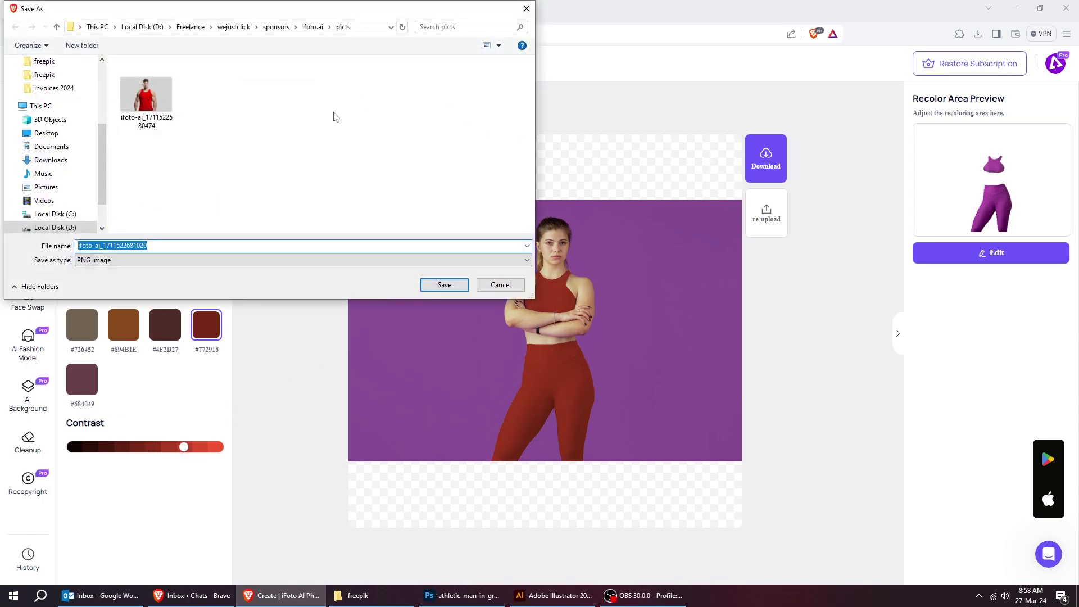
{"action": "left_click", "coordinate": [446, 286]}
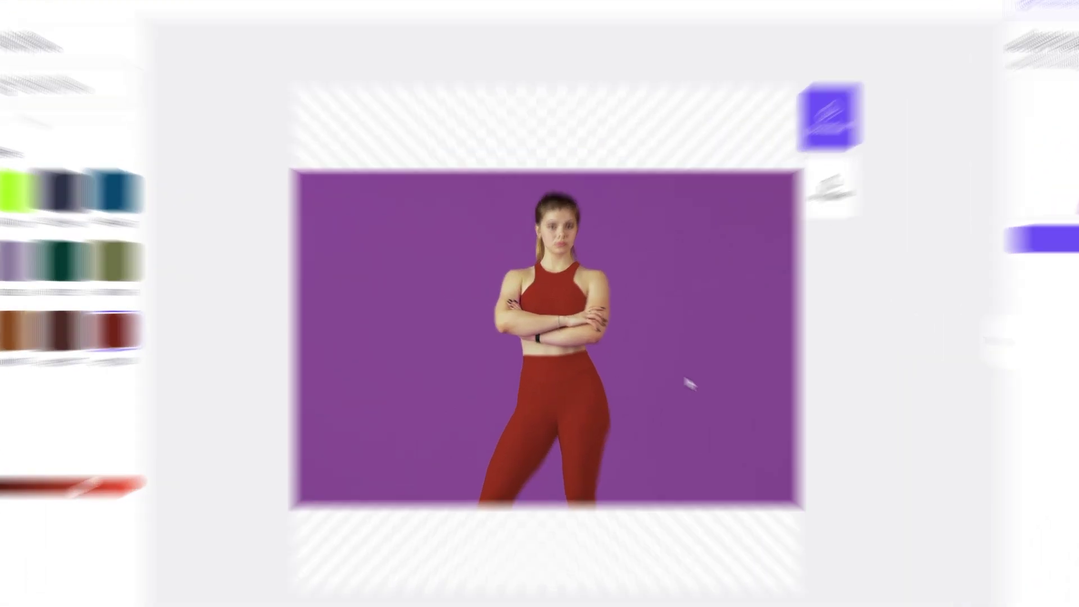